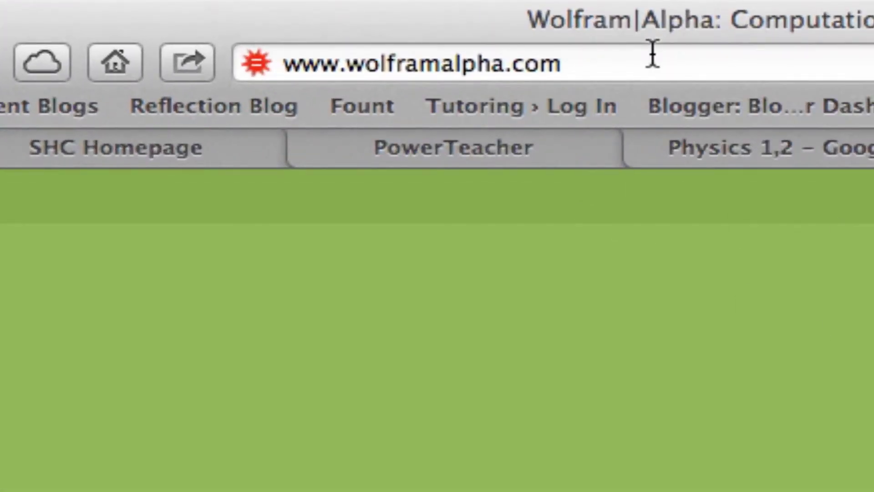
Step: Enter the query 'linear fit (1,5) (2,11) (3, 14) (4,21) (5,23)', correcting typos
left_click_drag(652, 55, 264, 62)
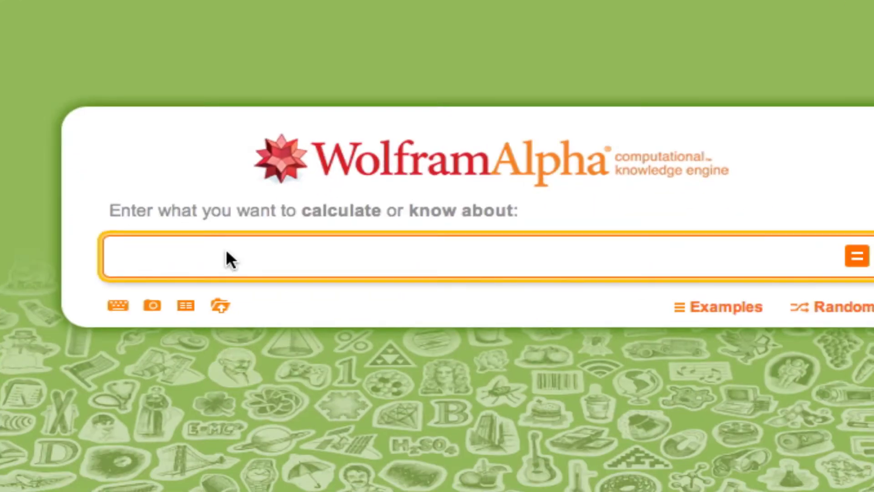
type("l")
type("inear fit ")
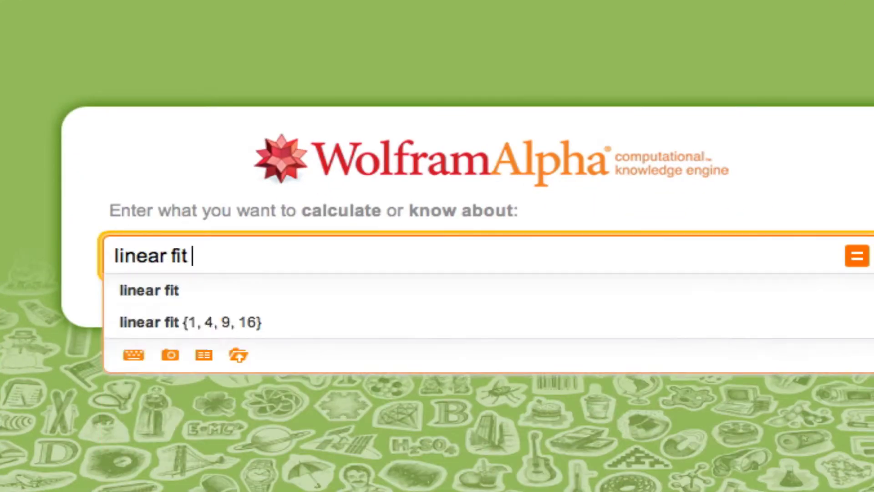
type("()")
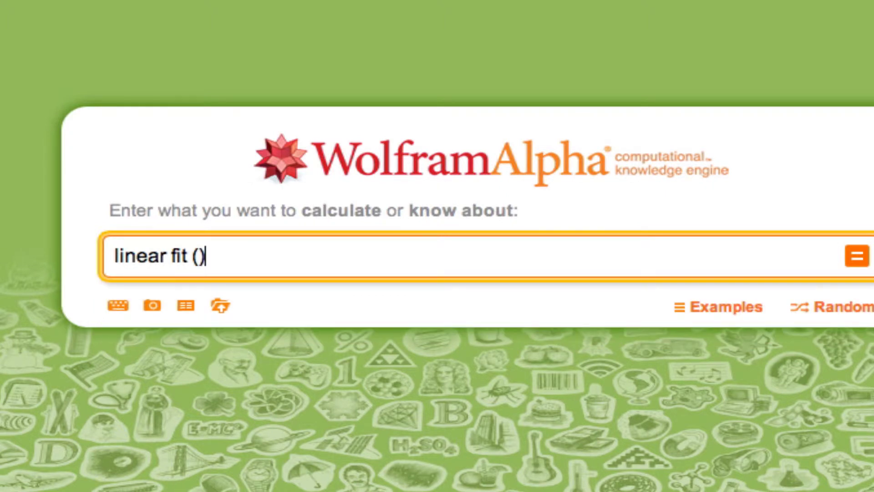
type("1")
type(",5)")
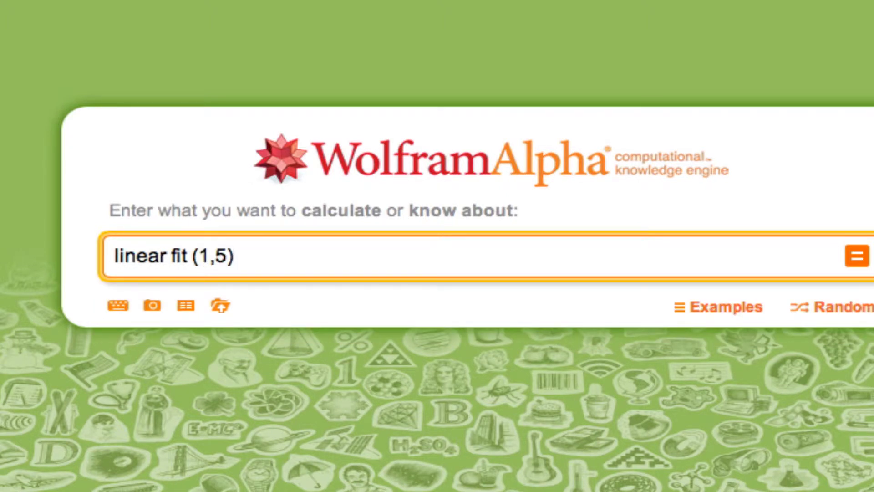
type(" (2,11)")
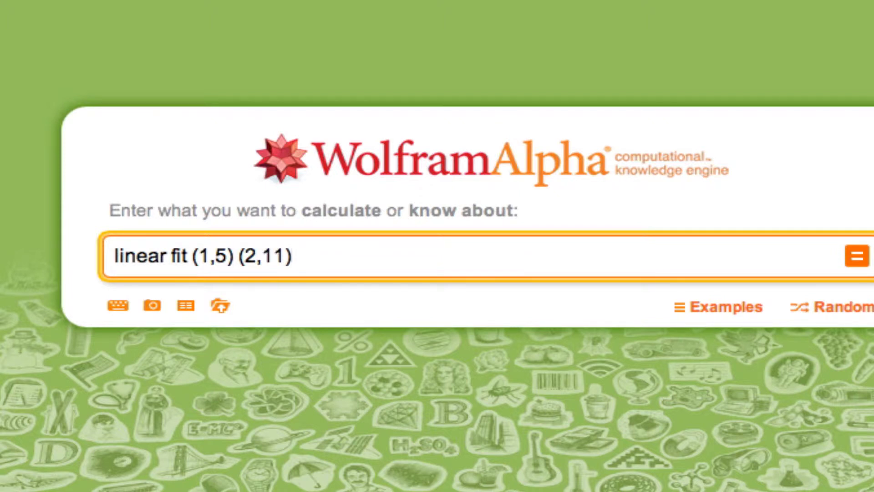
type(" (3, 14) ")
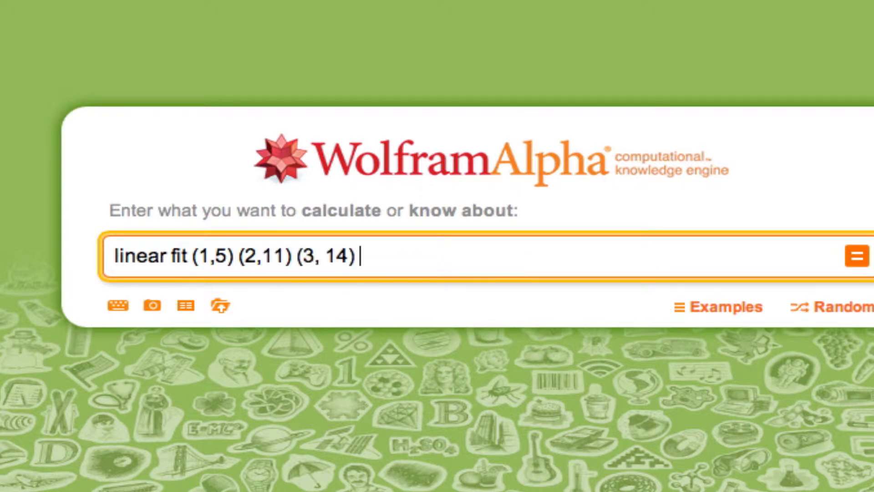
type("4(")
key("BackSpace")
key("BackSpace")
type("(4,")
type("21) ")
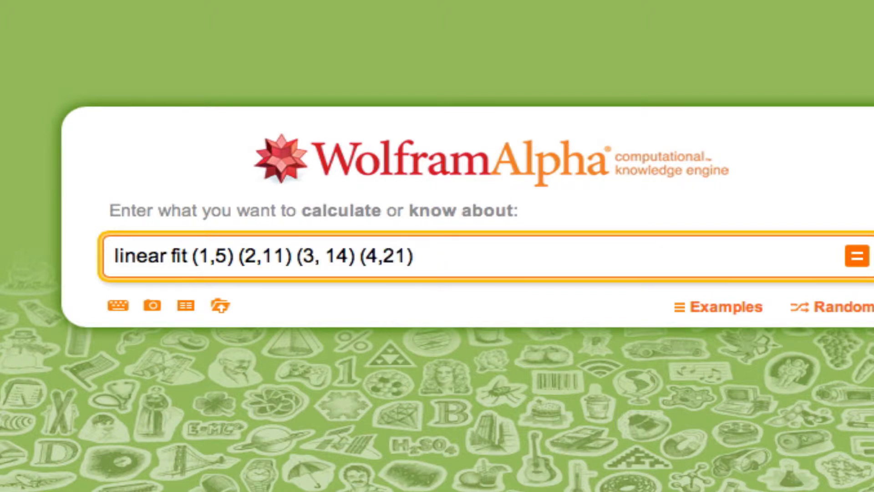
type("(5,")
type("23)")
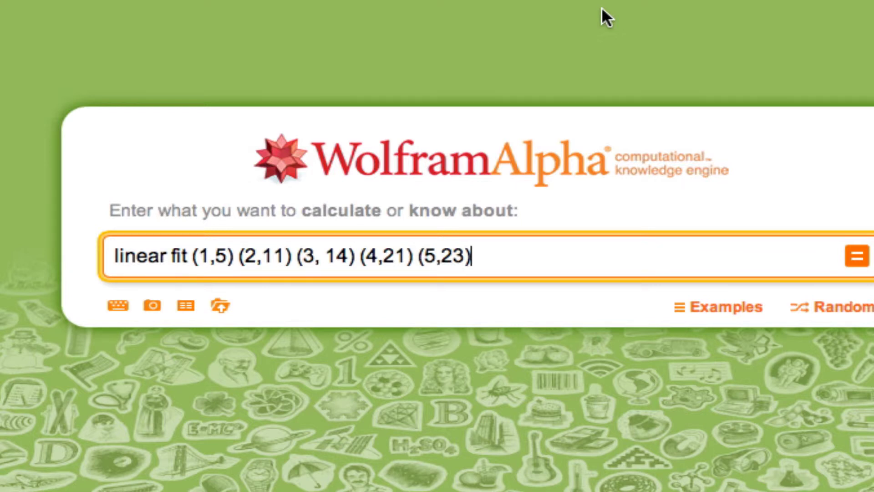
Step: Submit the linear fit query to get the 4.6x + 1 fit with R² 0.976
key("Return")
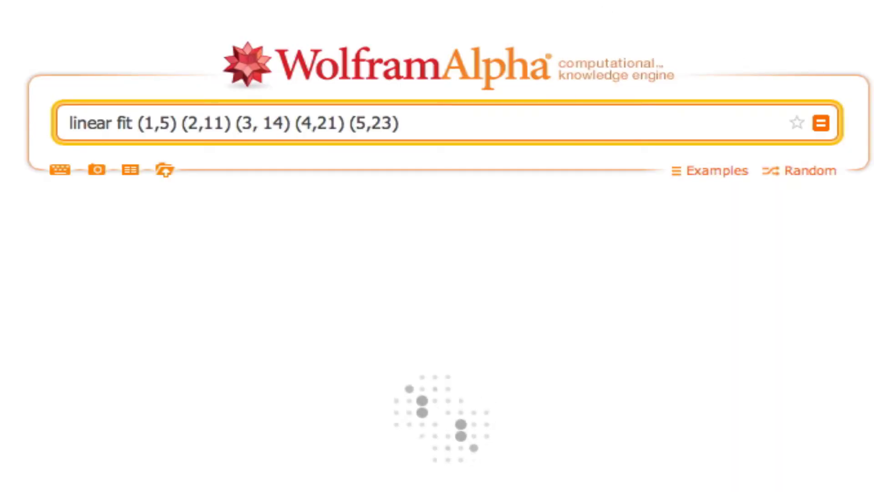
scroll(696, 260, "down", 3)
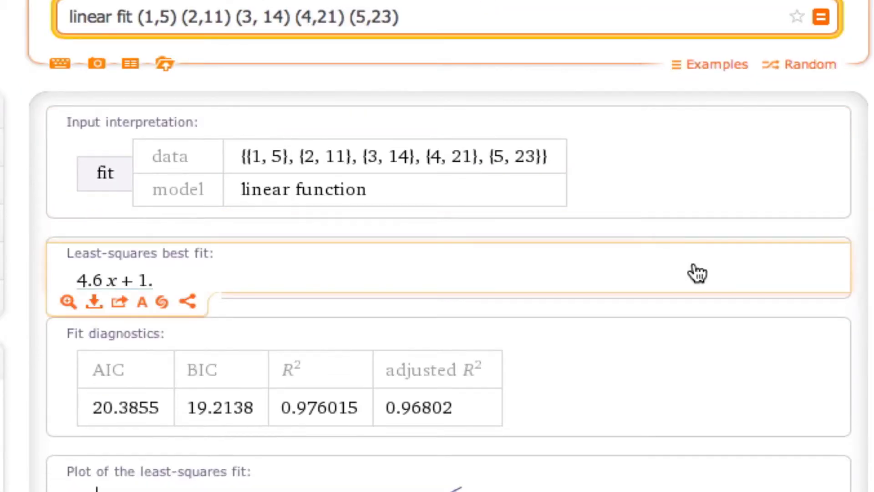
scroll(697, 273, "down", 2)
scroll(696, 273, "up", 2)
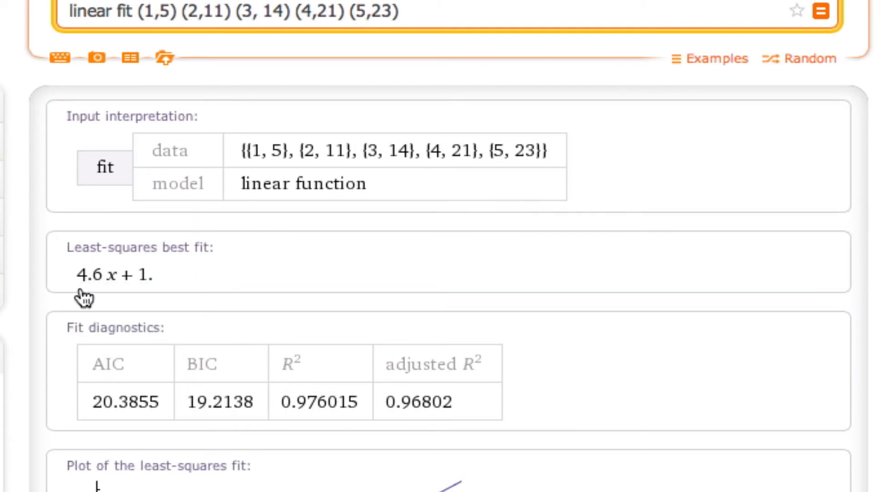
scroll(500, 236, "down", 5)
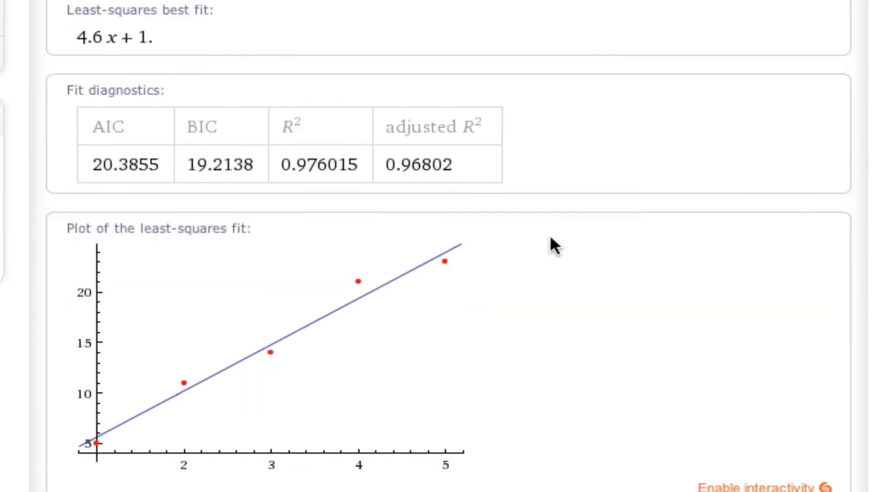